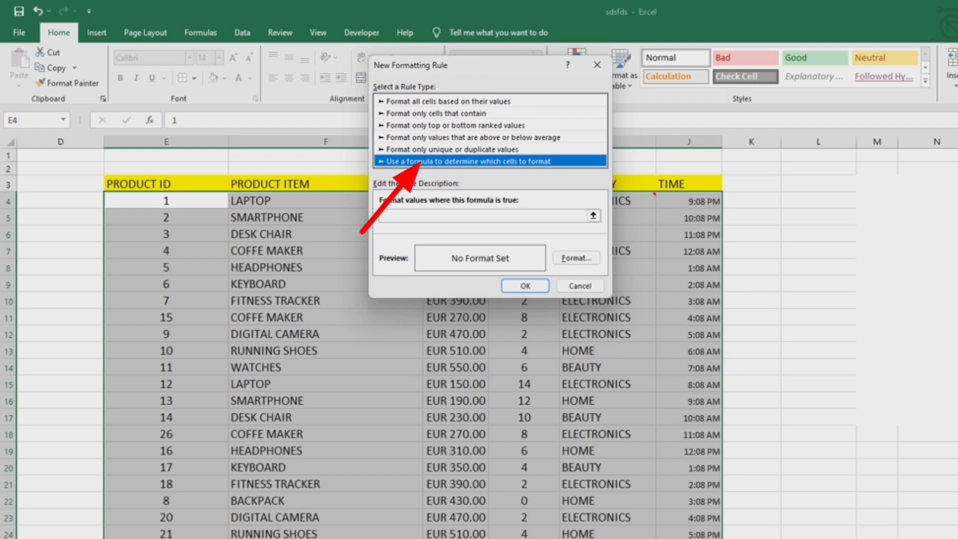
- Enter the formula =E4<>"" for the new formatting rule, with cell E4 as a fully relative reference
left_click(482, 216)
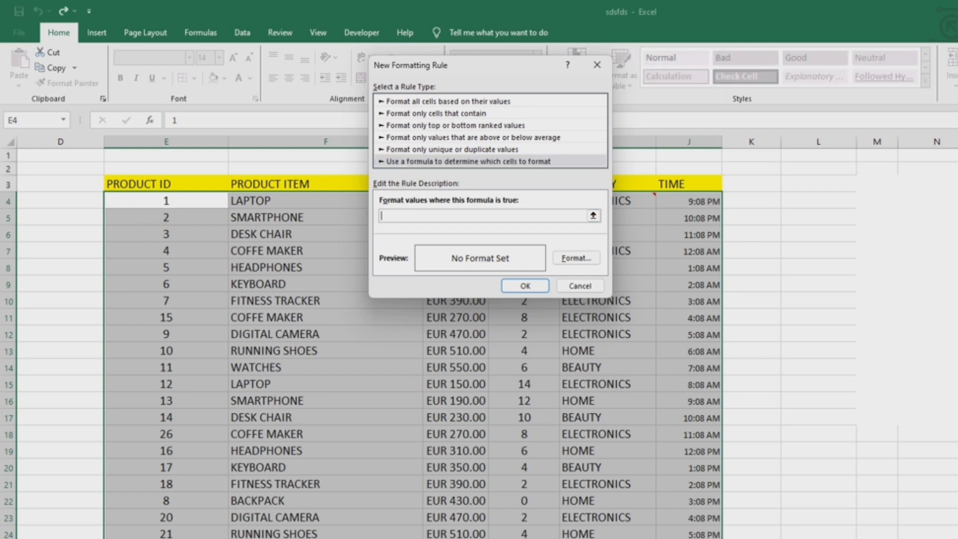
left_click(166, 201)
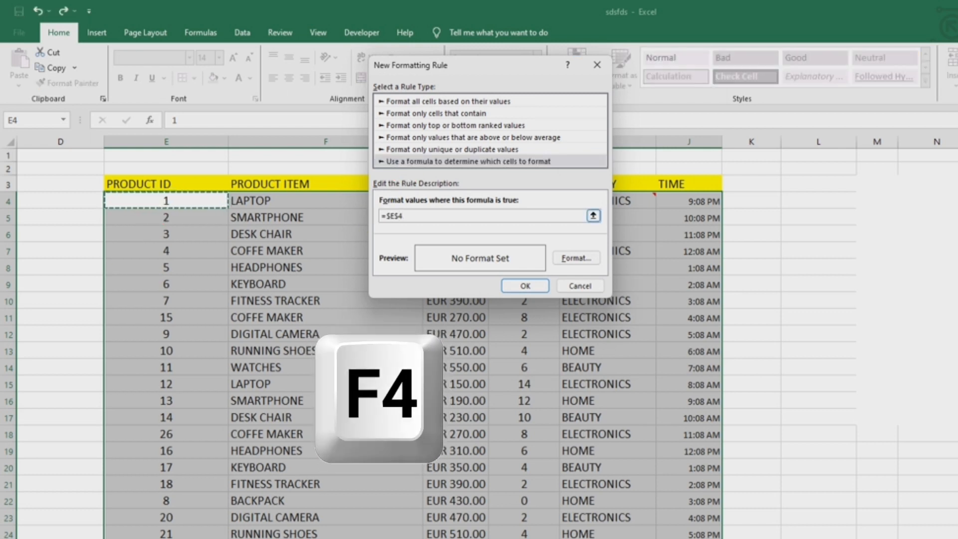
key("F4")
key("F4")
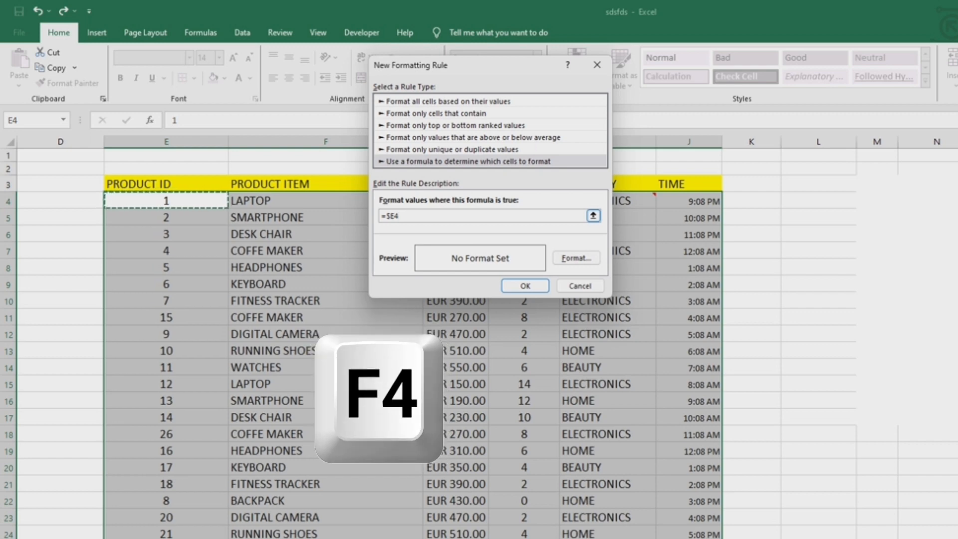
key("F4")
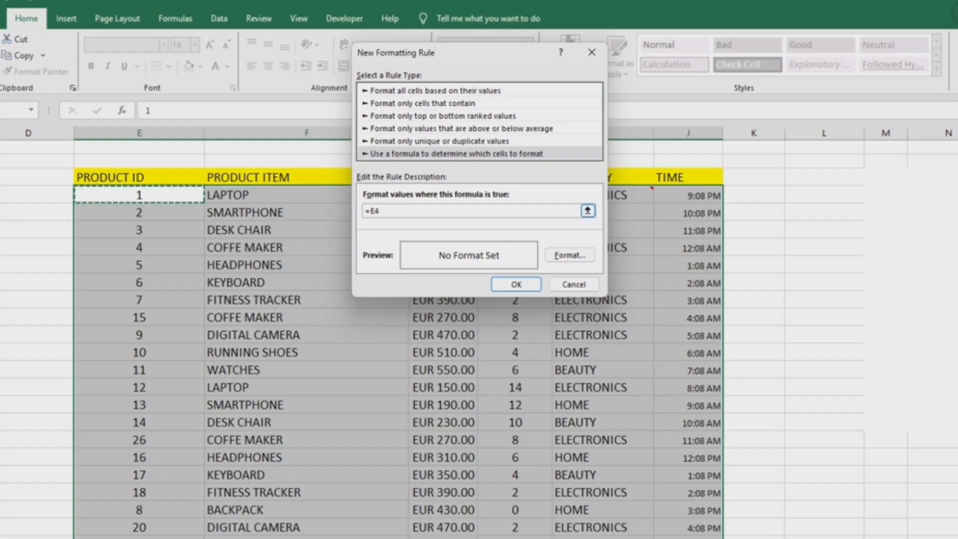
type("<")
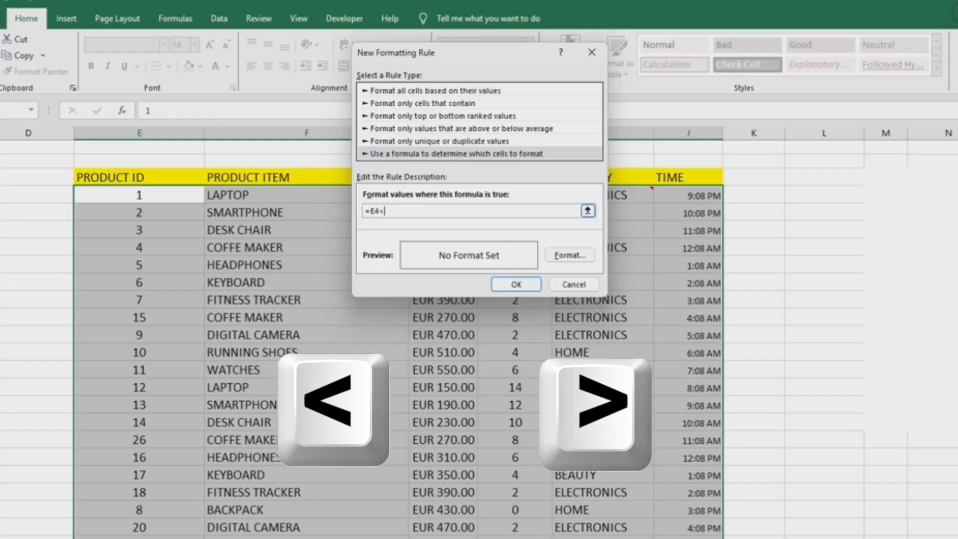
type(">")
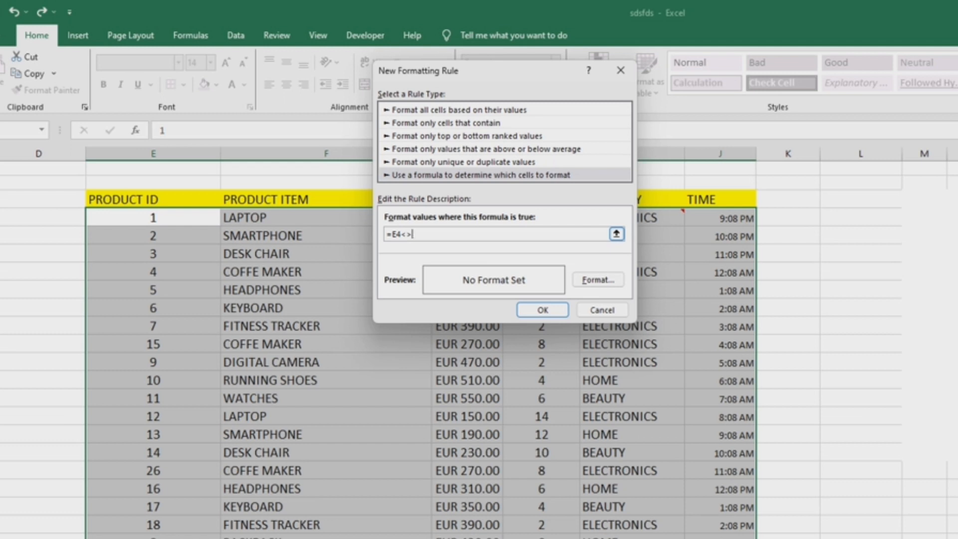
type("\"")
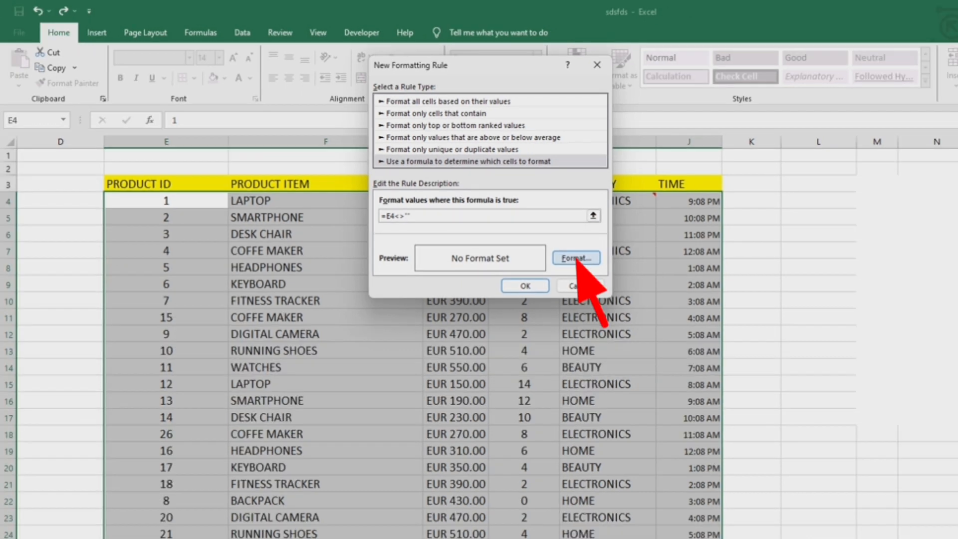
- Give the formatting rule an outline border and apply it to the selected product columns
left_click(598, 280)
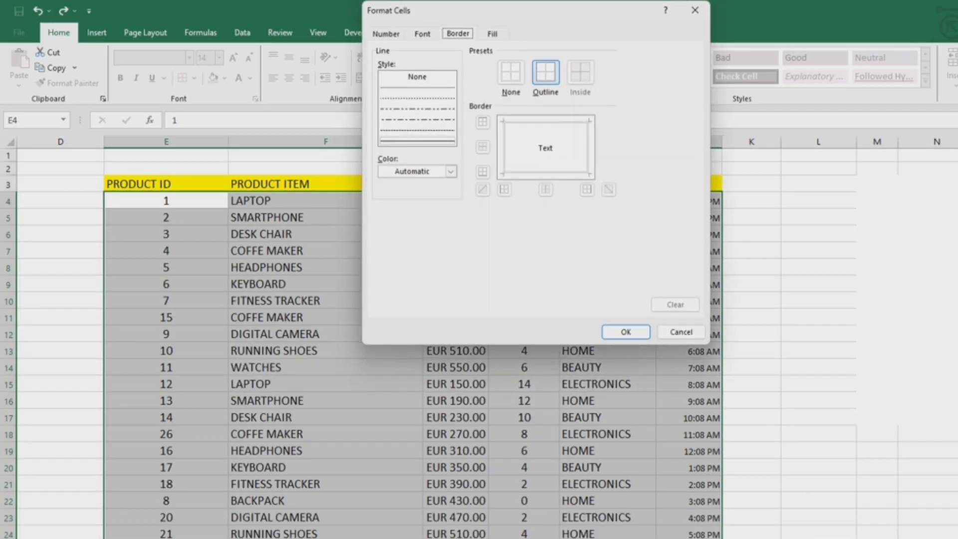
left_click(546, 73)
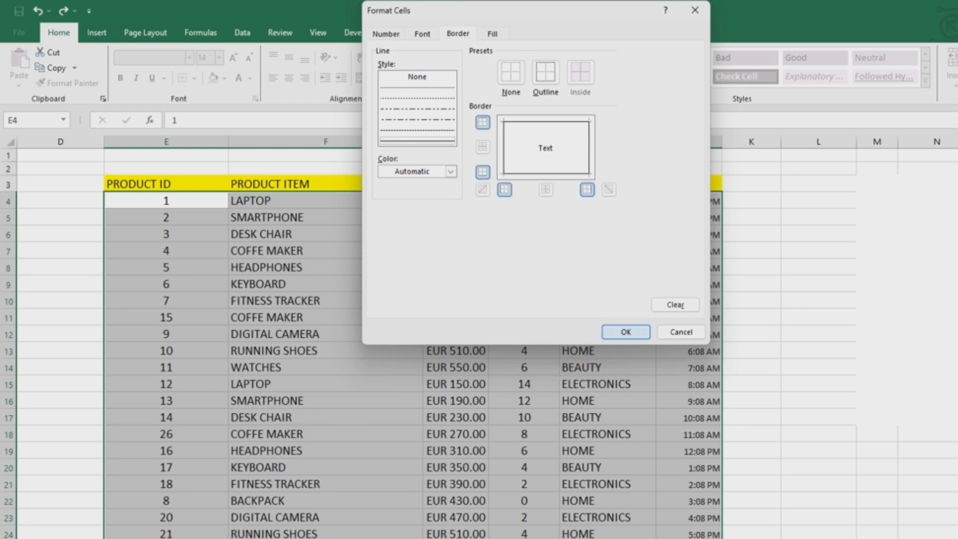
left_click(626, 332)
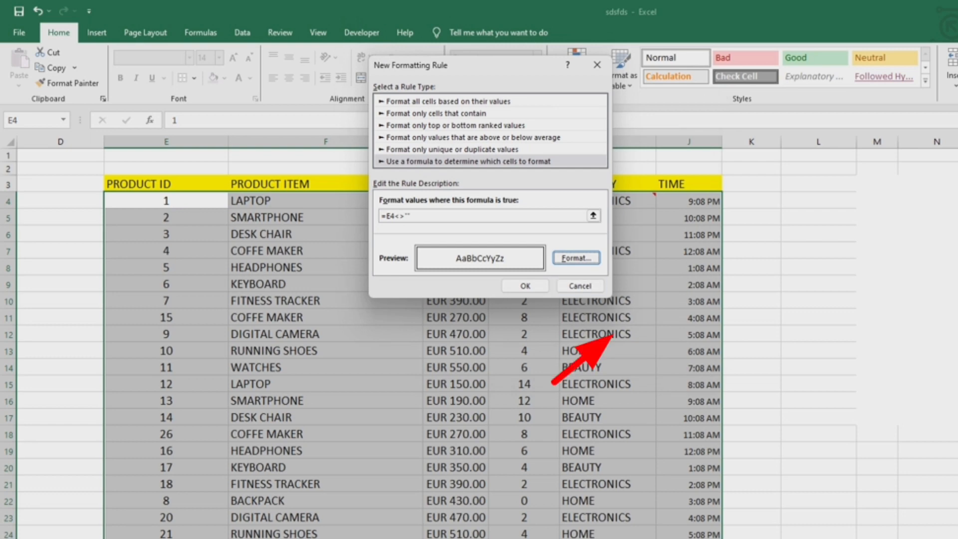
key("Return")
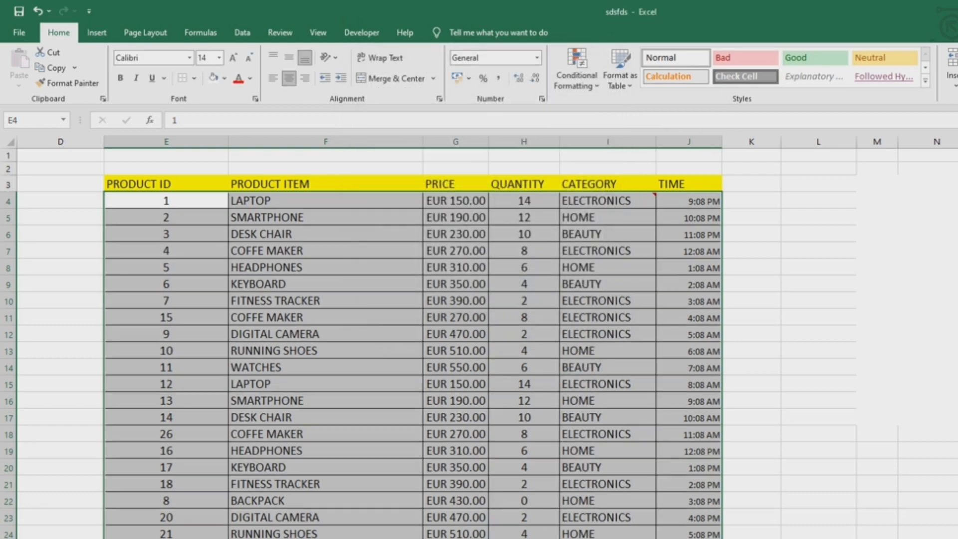
- Add product ID 34 with the item desktop in row 37, and fill the product items in F32:F36 down to row 45
scroll(413, 350, "down", 7)
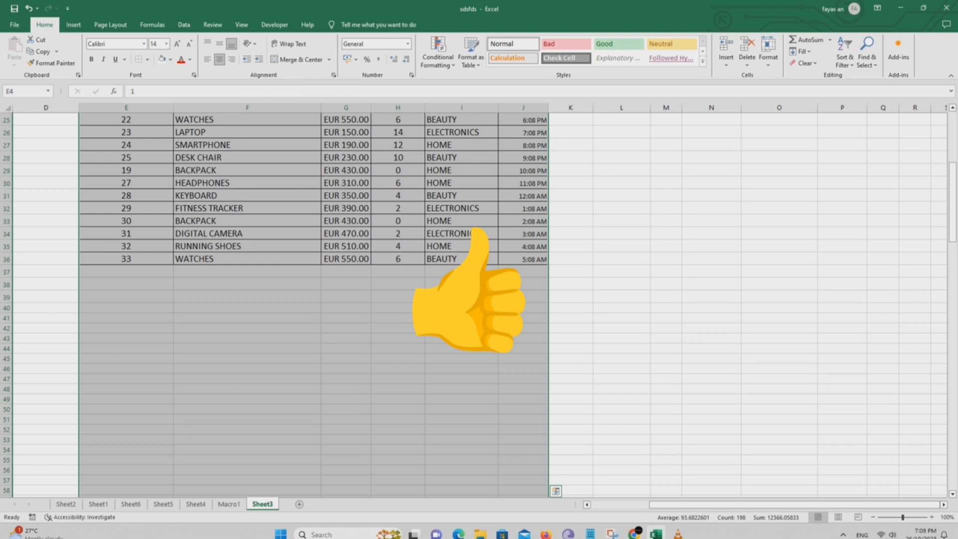
left_click(125, 272)
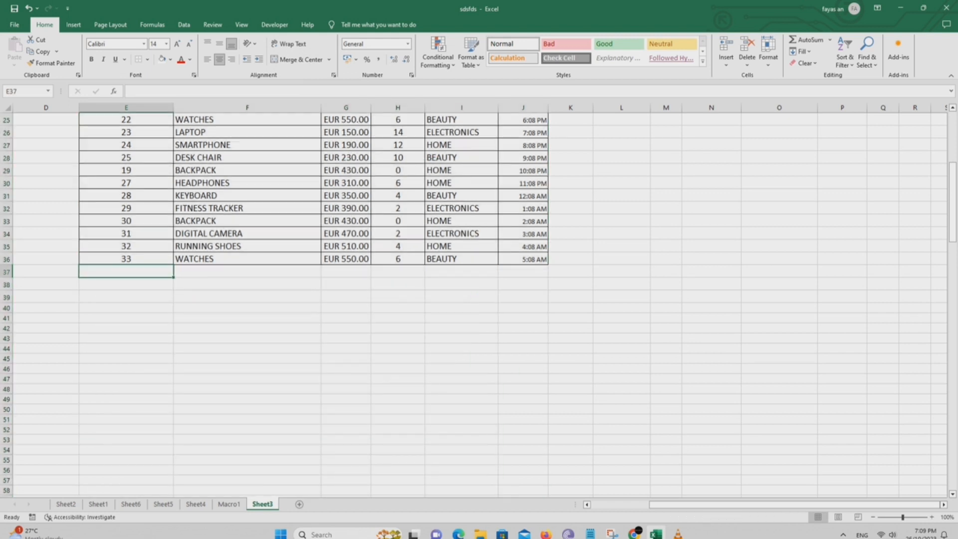
type("34")
key("Tab")
type("deskt")
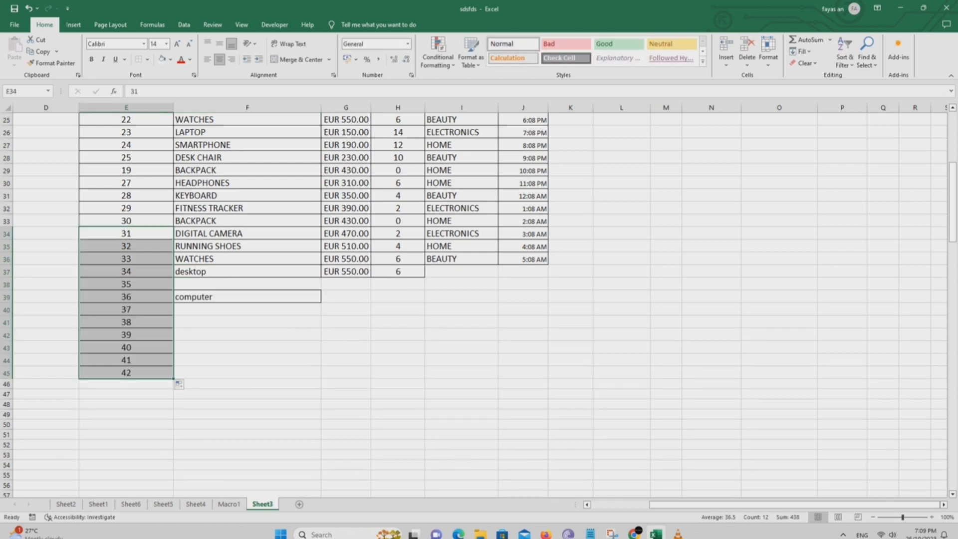
left_click_drag(247, 207, 247, 258)
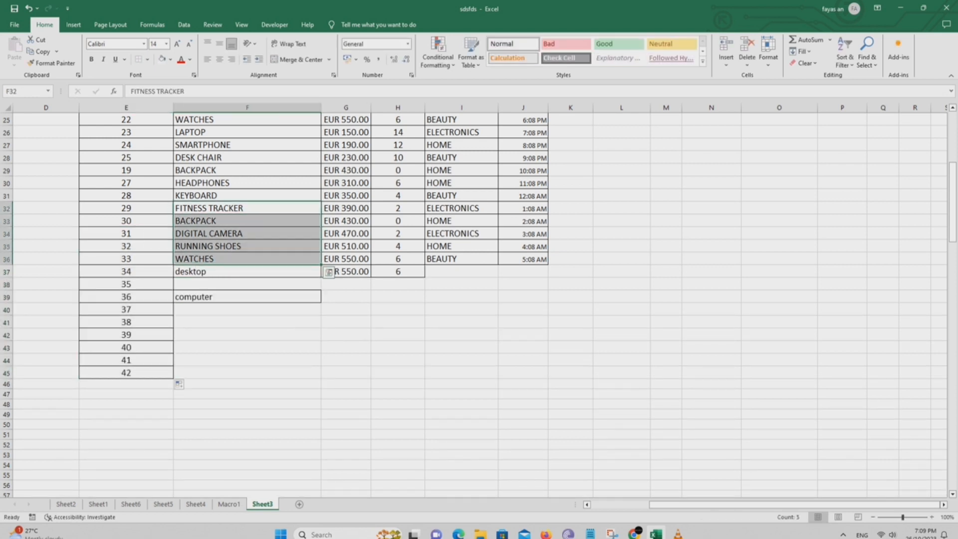
left_click_drag(321, 265, 321, 380)
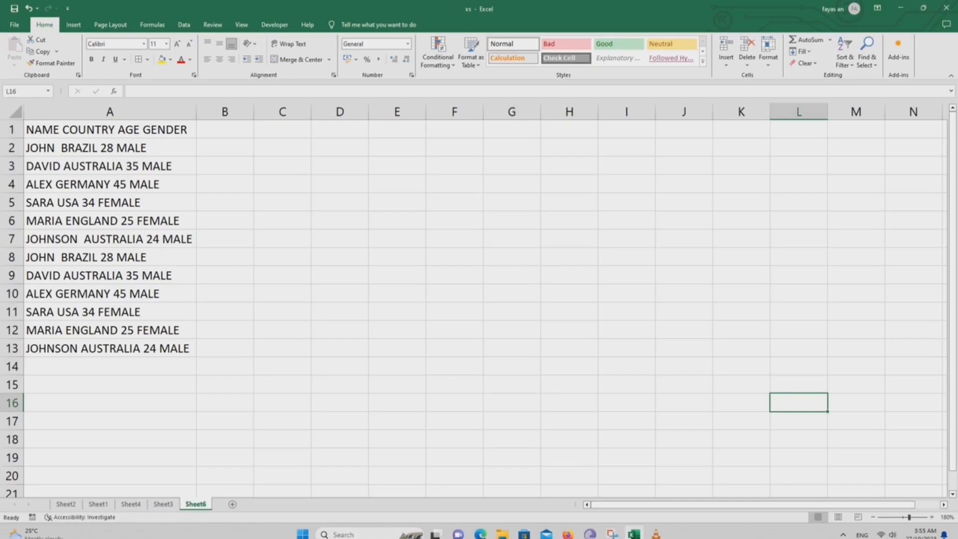
- Split the text in A1:A13 into separate columns with Text to Columns, as delimited data with Tab and Space delimiters and General format
left_click_drag(100, 129, 100, 348)
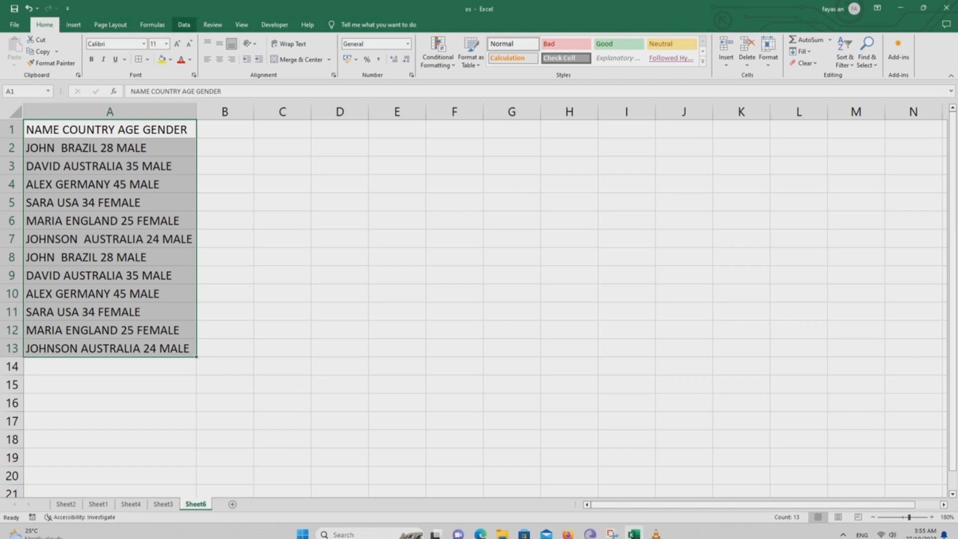
left_click(184, 25)
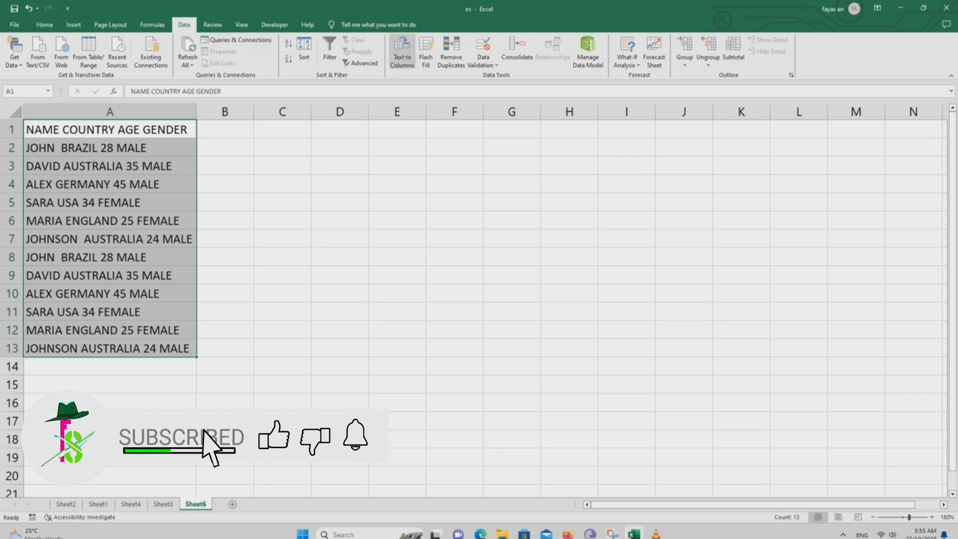
left_click(402, 53)
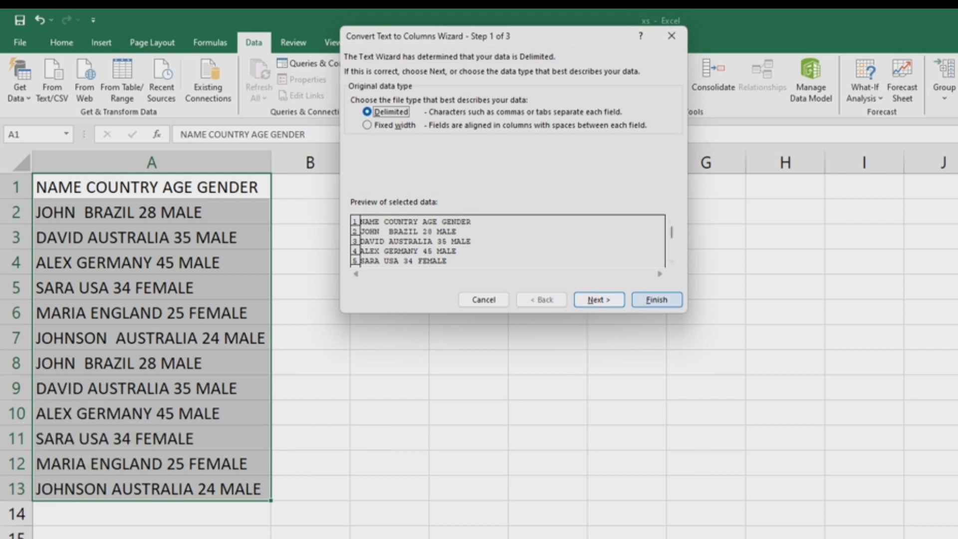
key("Return")
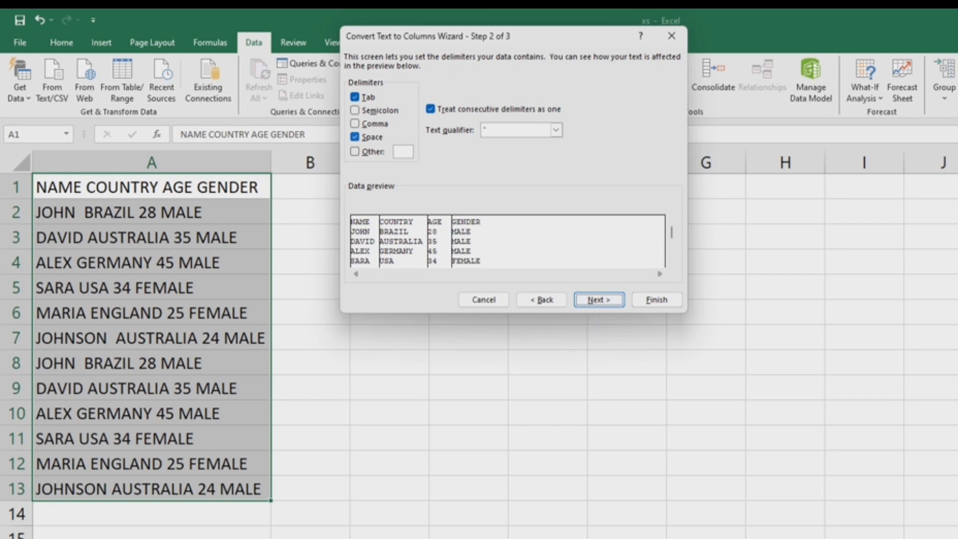
left_click(355, 136)
key("space")
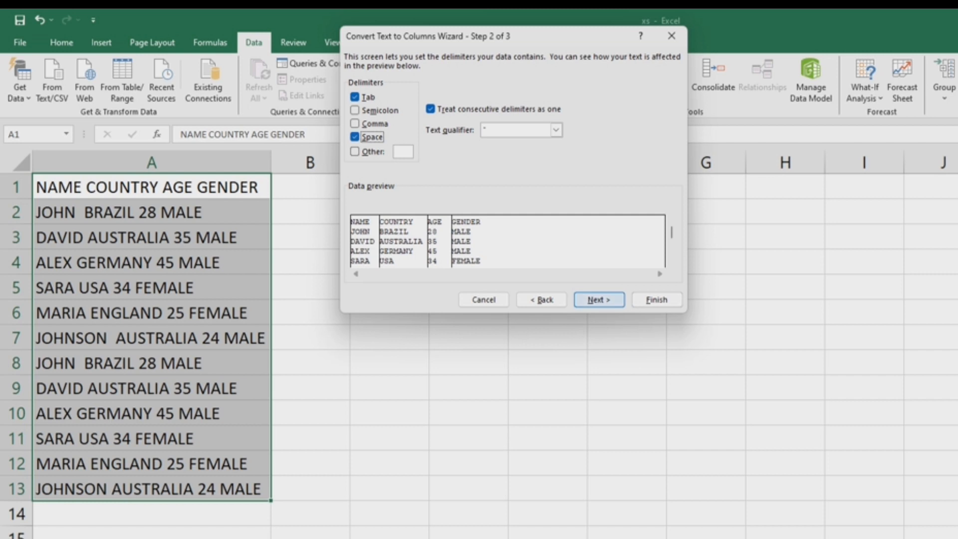
left_click(598, 299)
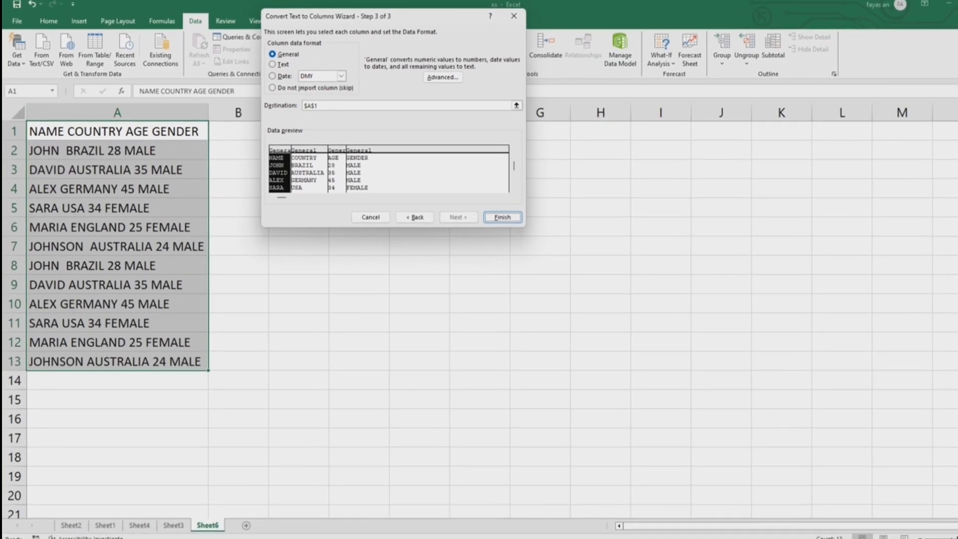
left_click(503, 217)
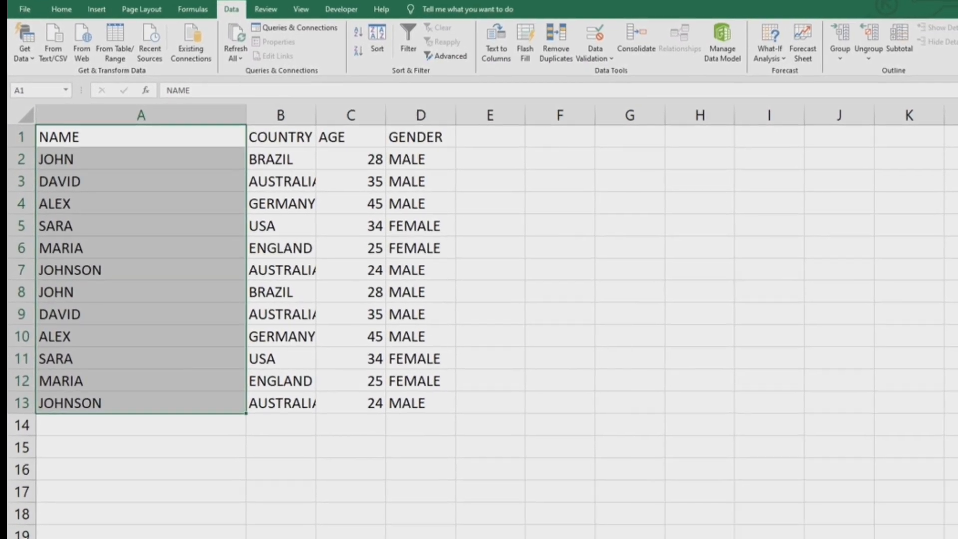
left_click(519, 209)
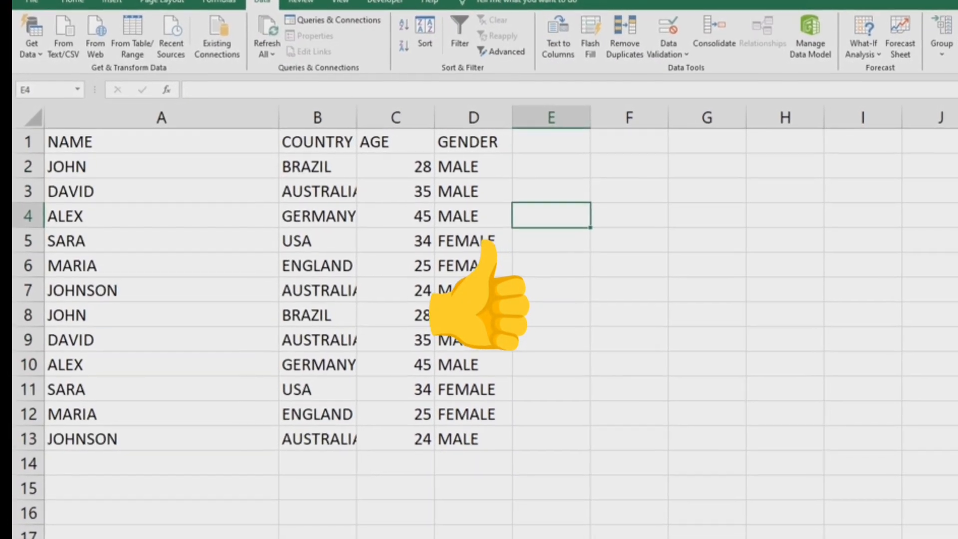
left_click(151, 140)
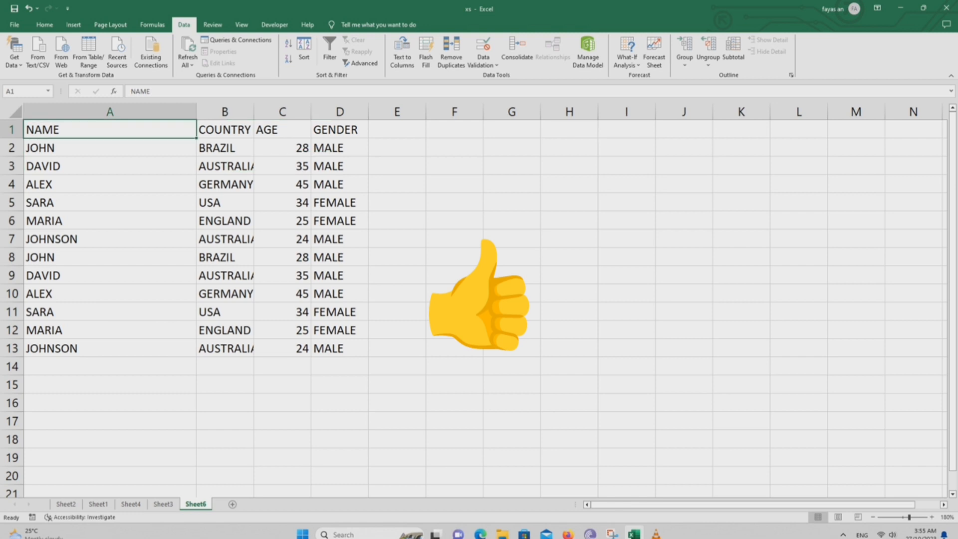
left_click_drag(144, 131, 341, 221)
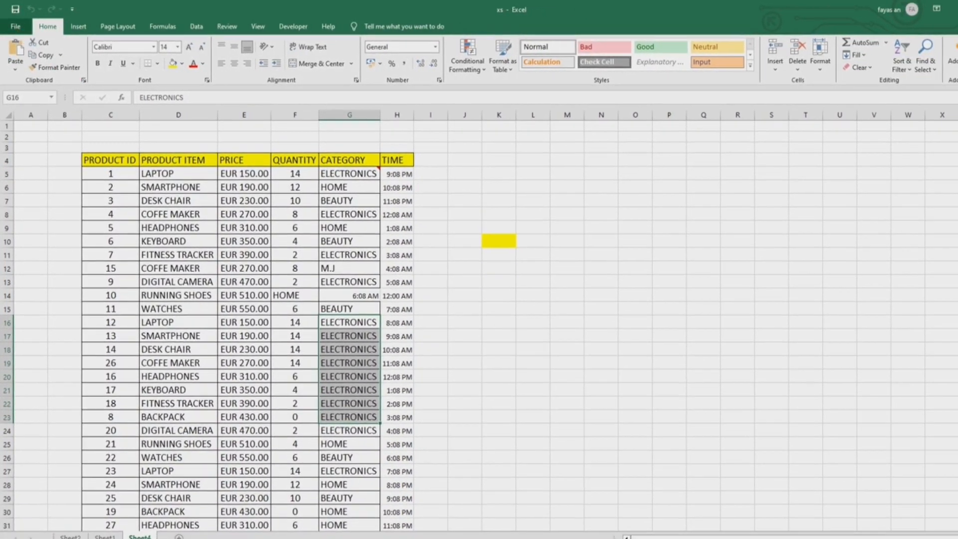
- Encrypt the xs workbook with a password, entering and re-entering the password to confirm it
left_click(16, 27)
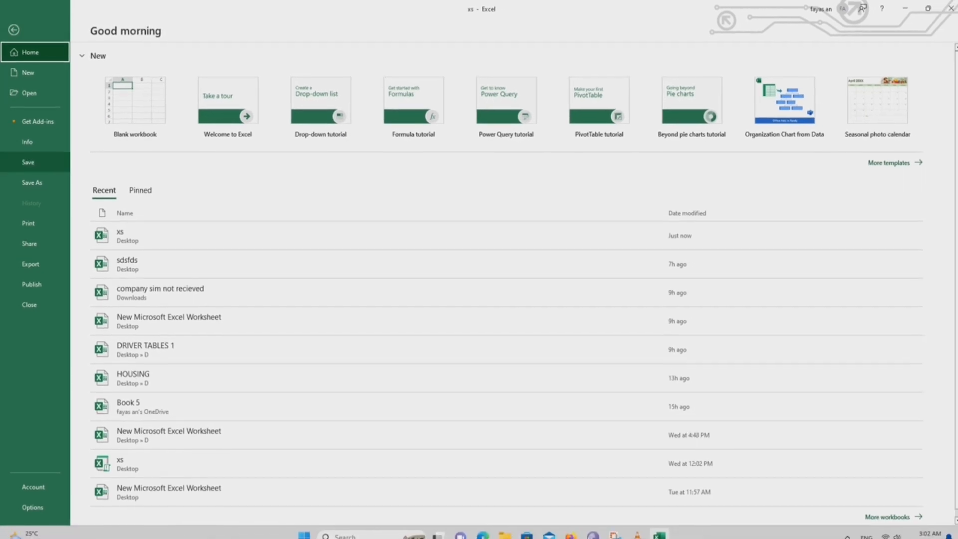
left_click(27, 141)
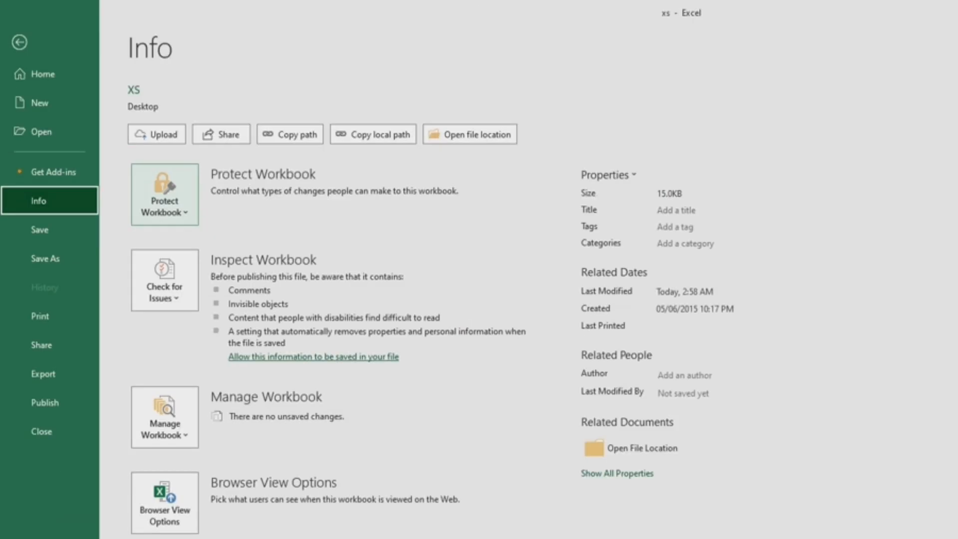
left_click(165, 194)
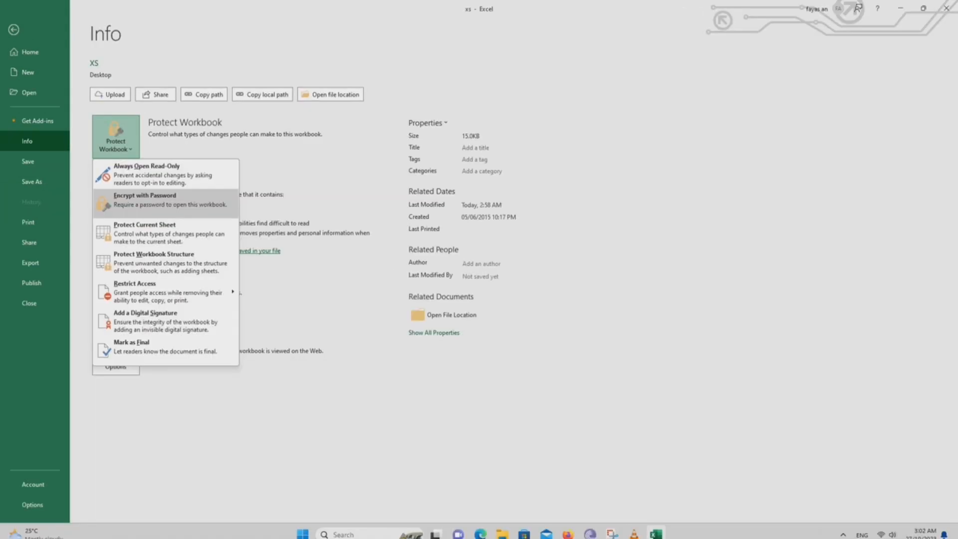
left_click(144, 200)
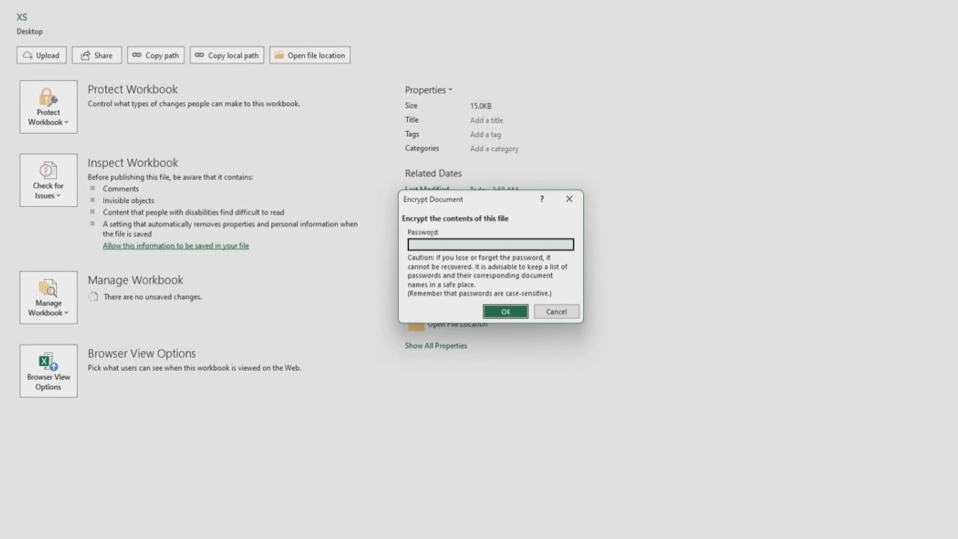
type("•••••")
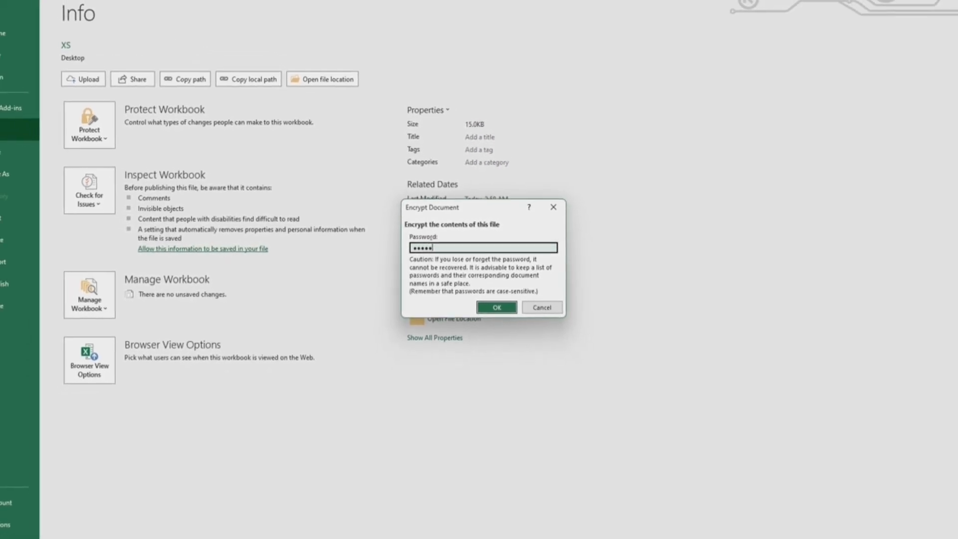
key("Return")
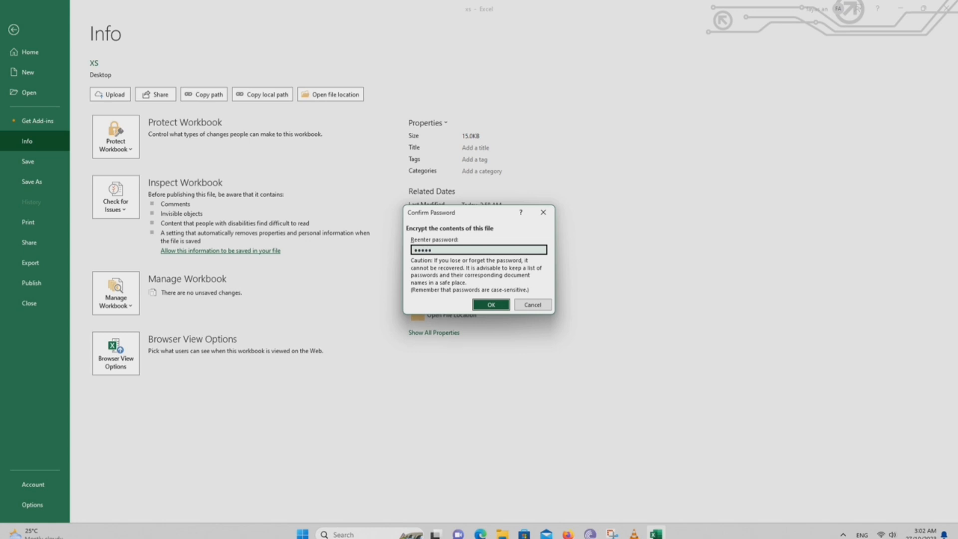
key("Return")
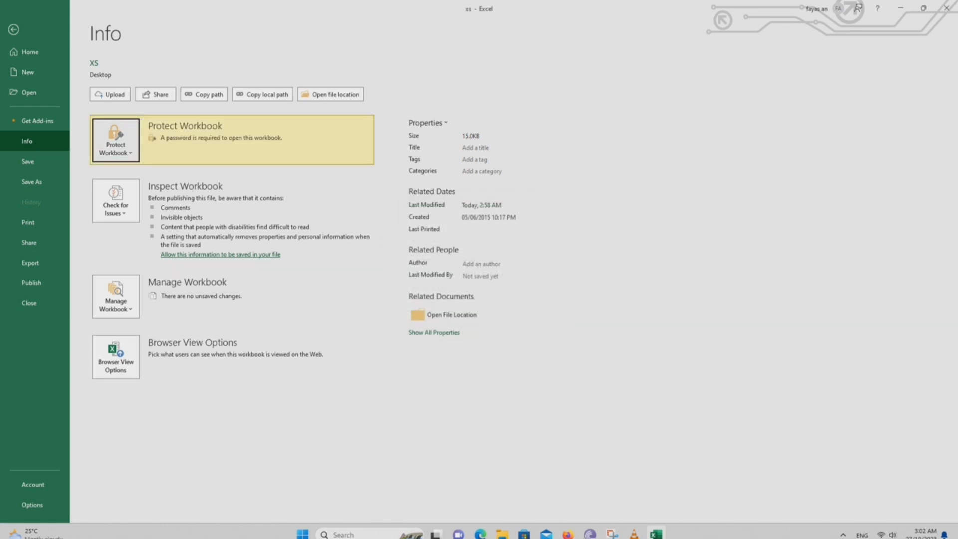
- Close the workbook and reopen the xs file from the desktop by entering its password
key("alt+F4")
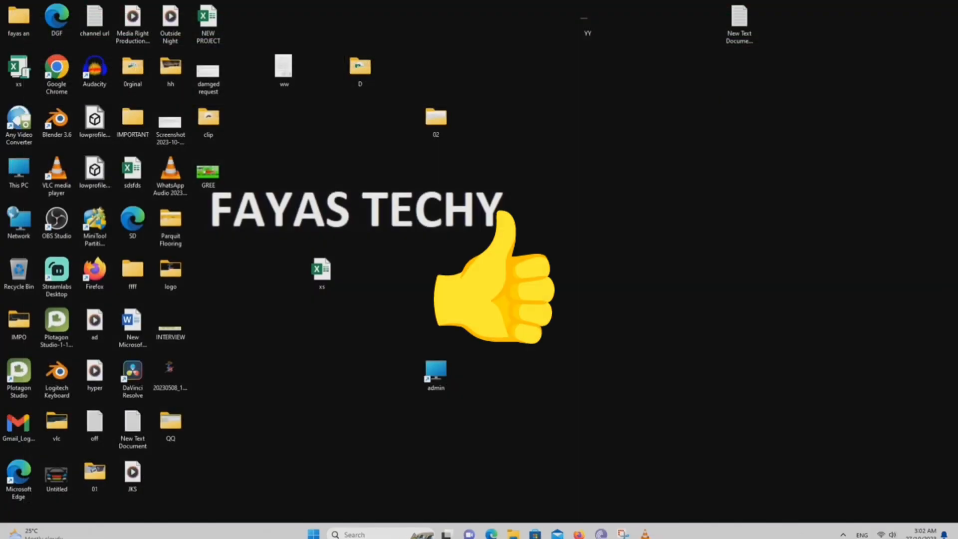
double_click(322, 273)
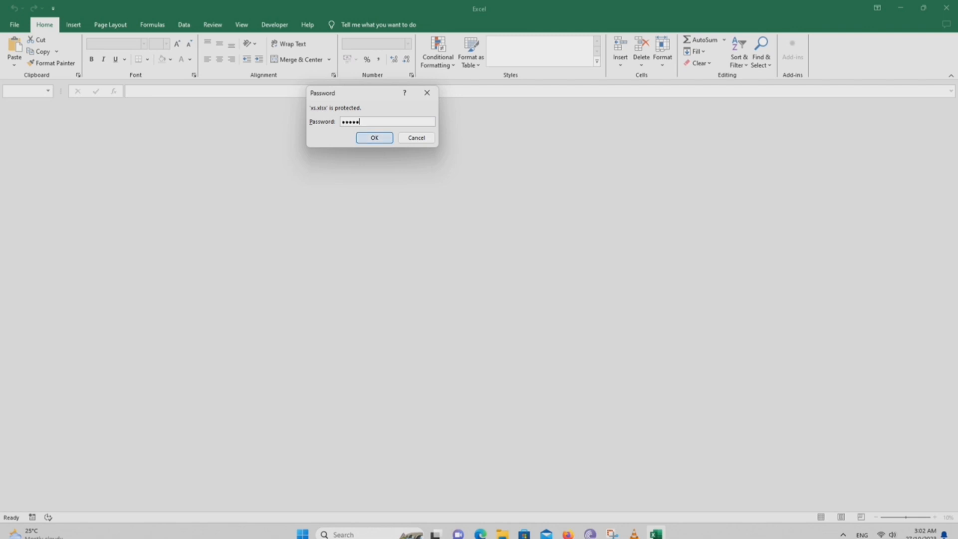
key("Return")
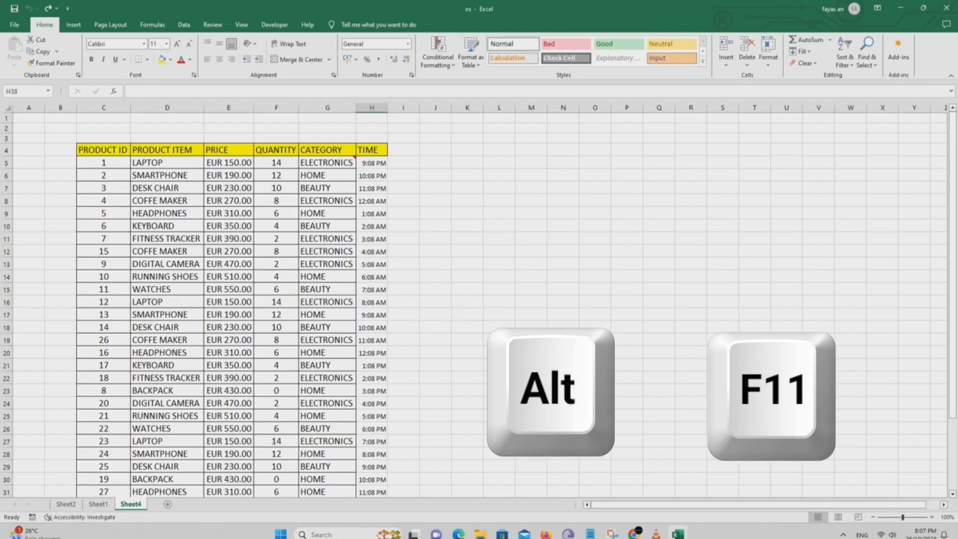
- Open the Visual Basic editor and add a Worksheet SelectionChange procedure to the code of Sheet3 (Sheet4)
key("alt")
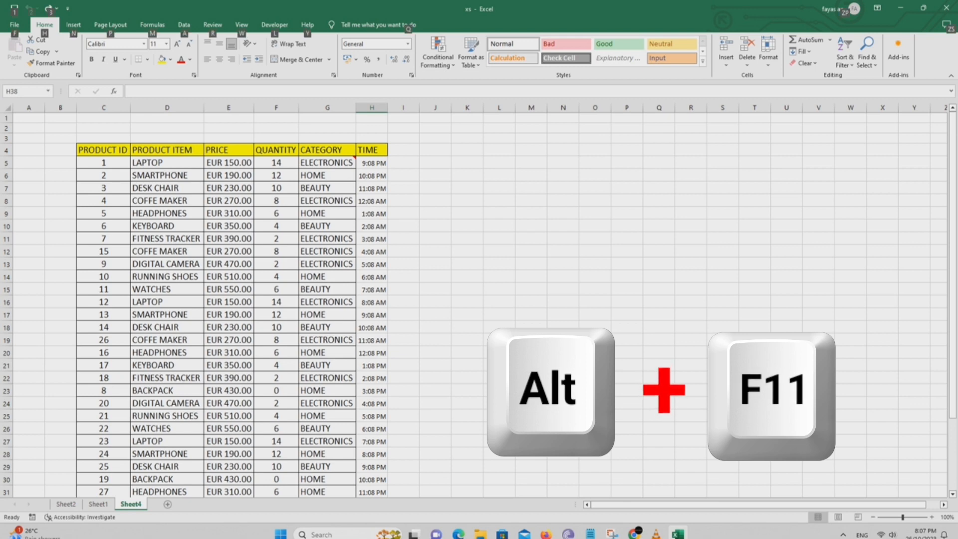
key("alt+F11")
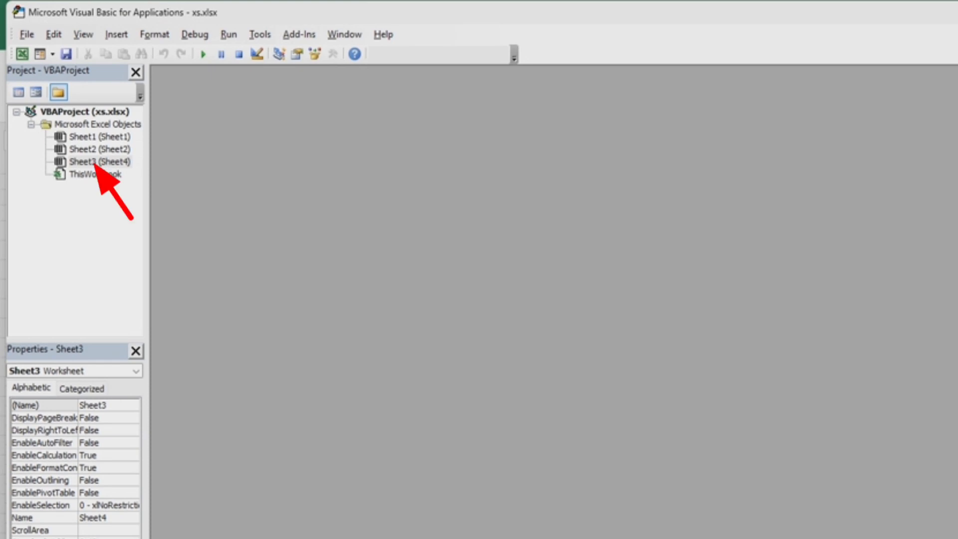
double_click(99, 162)
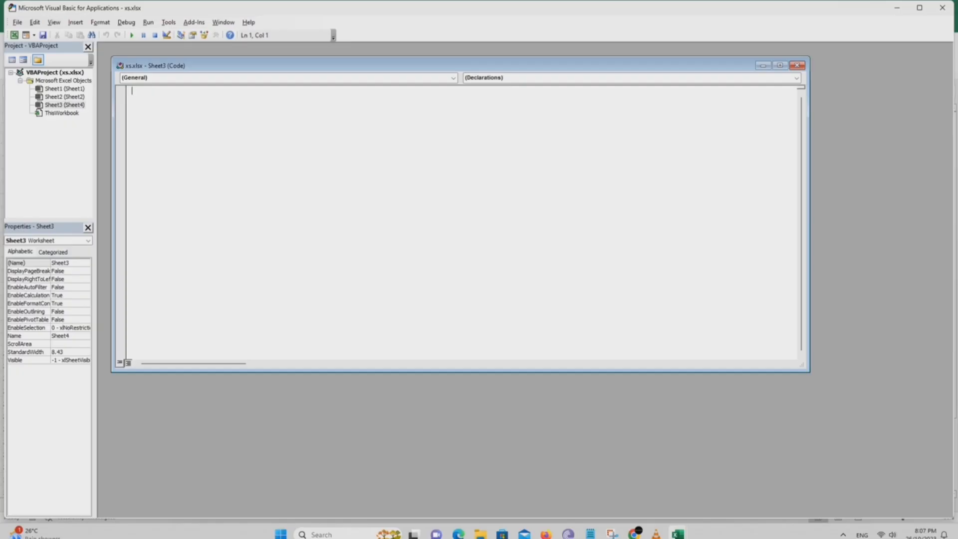
left_click(453, 78)
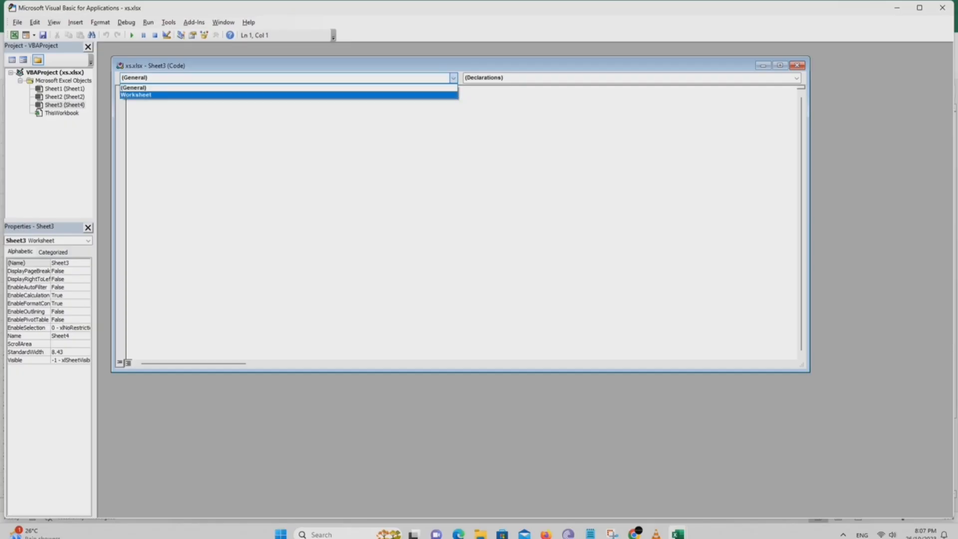
left_click(136, 94)
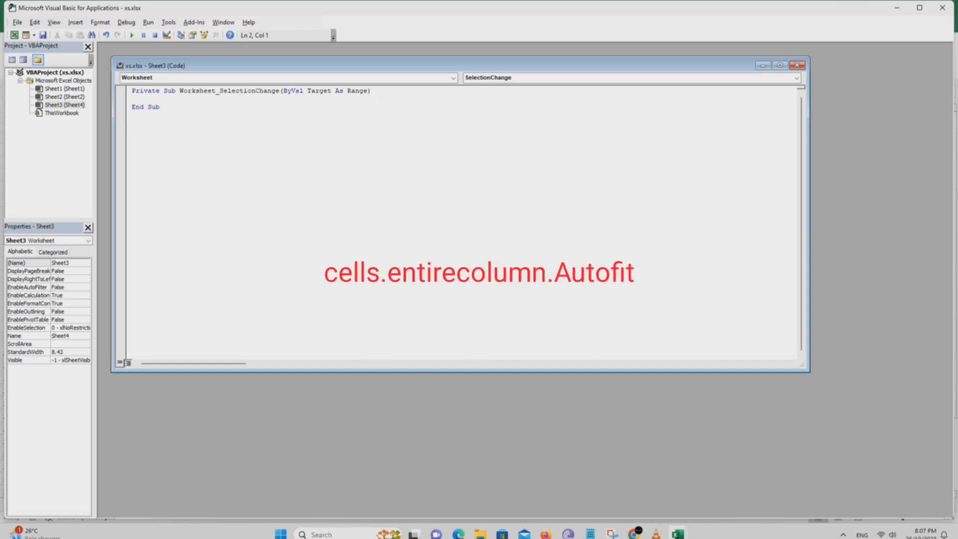
- Add the line Cells.EntireColumn.AutoFit to the SelectionChange procedure so that columns fit their contents
type("cE")
type("LLS.")
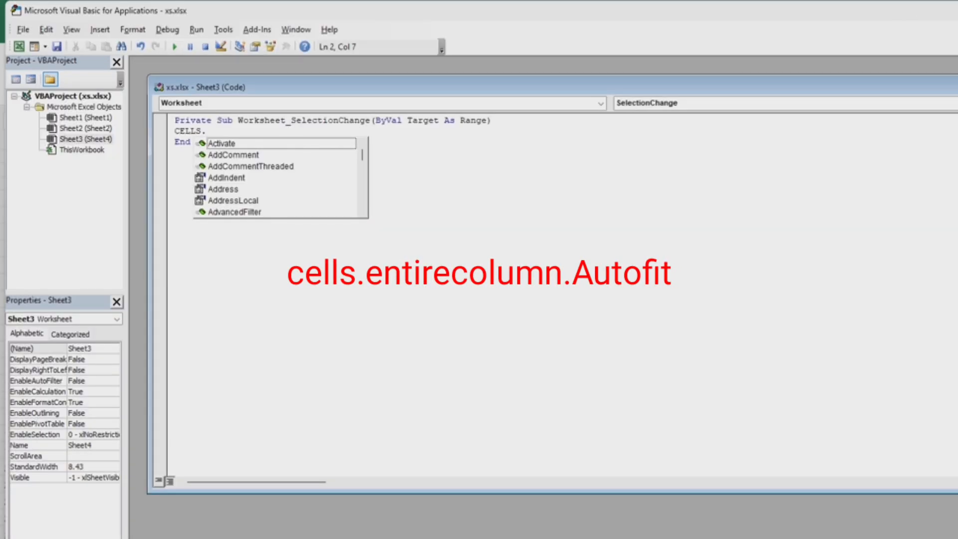
type("EntireColumn.AUT")
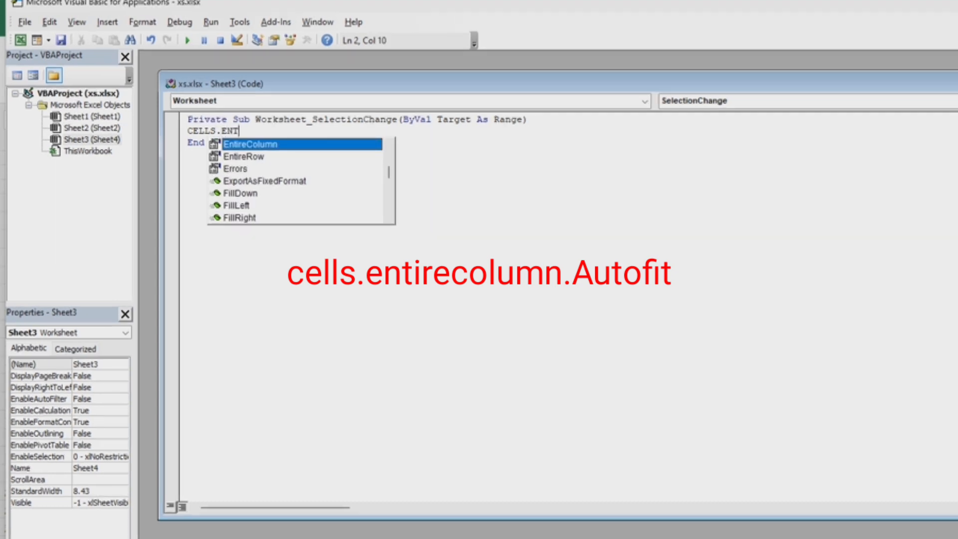
type("oFit")
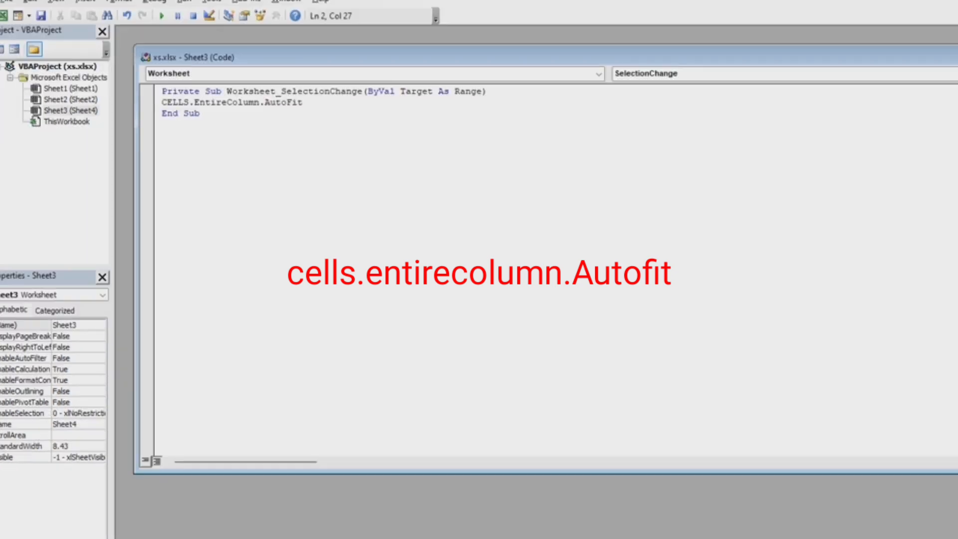
key("Return")
- Add the line Cells.EntireRow.AutoFit below the column line in the procedure, and close the code window
type("CELLS")
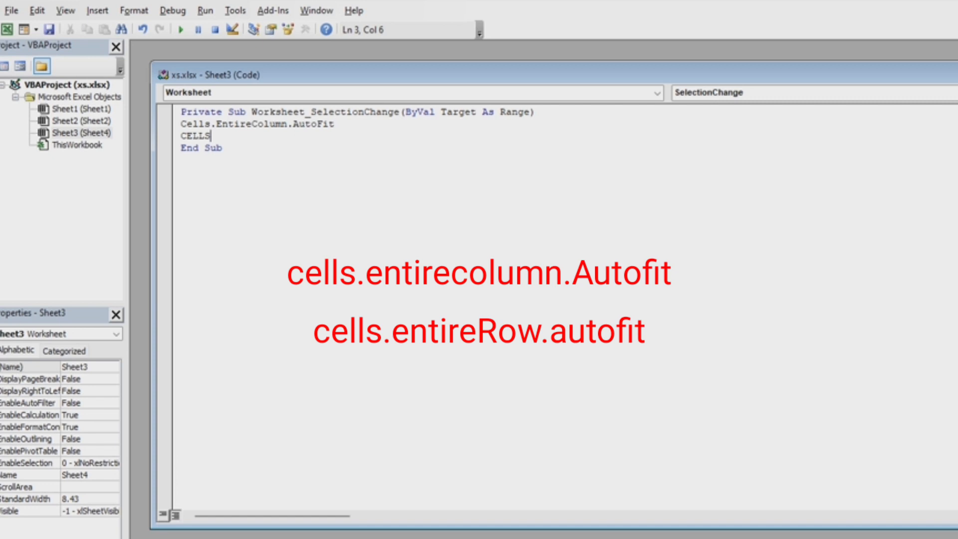
type(".")
type("EntireRow")
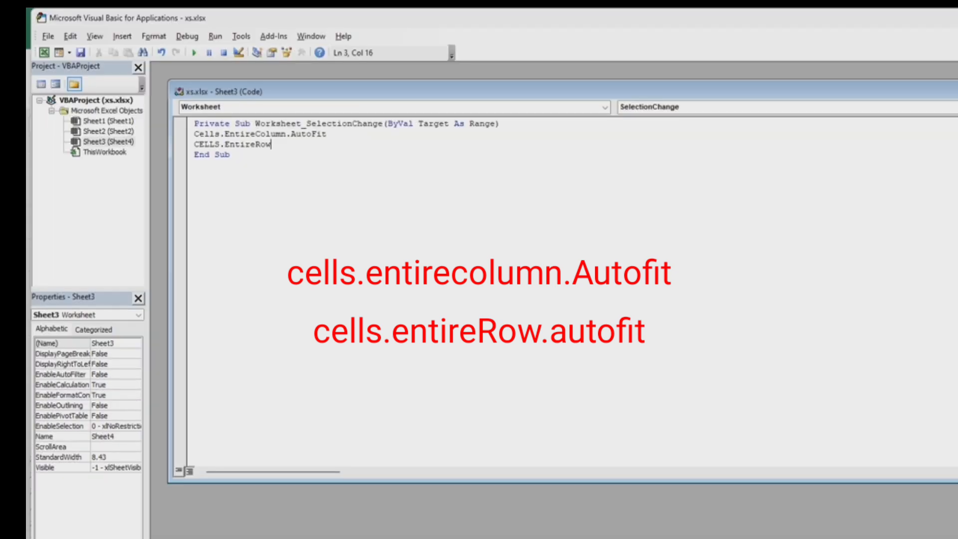
type(".AutoFit")
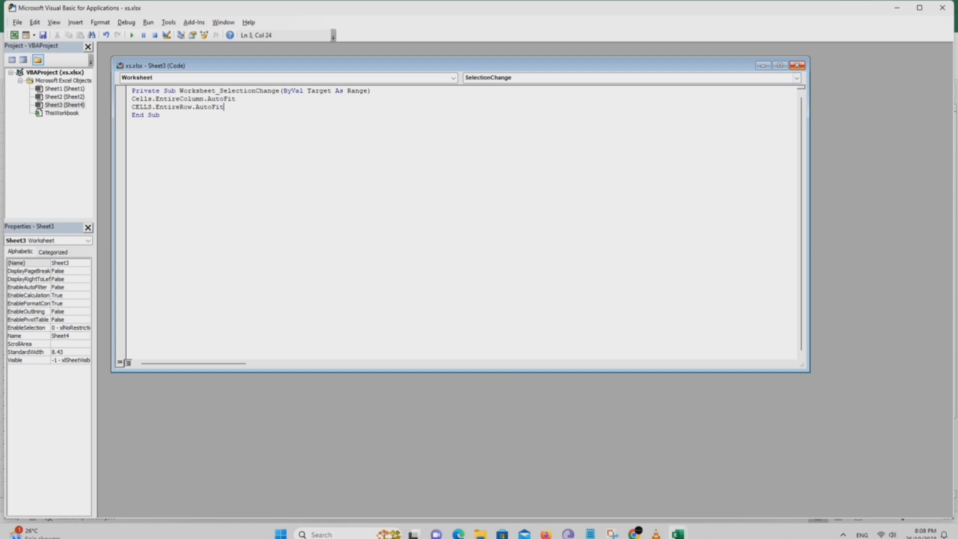
left_click(803, 65)
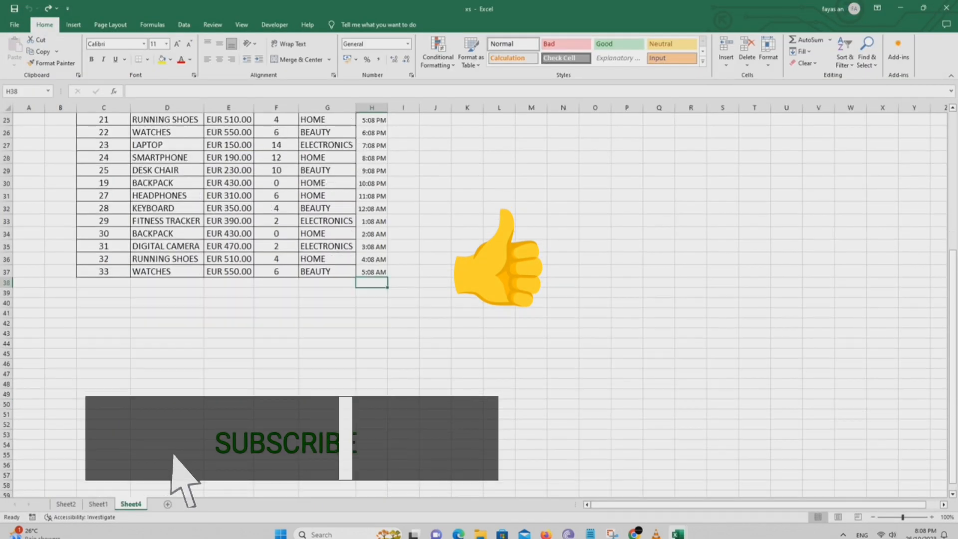
- Return to Sheet4 and enter a long string of random letters in D38 to test the automatic column width
type("FDHGDFHGFJH")
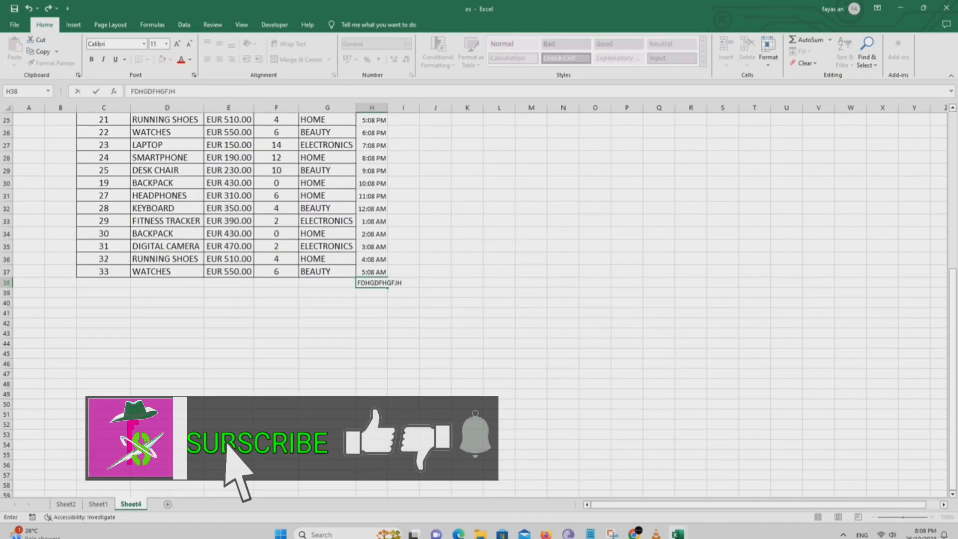
key("Escape")
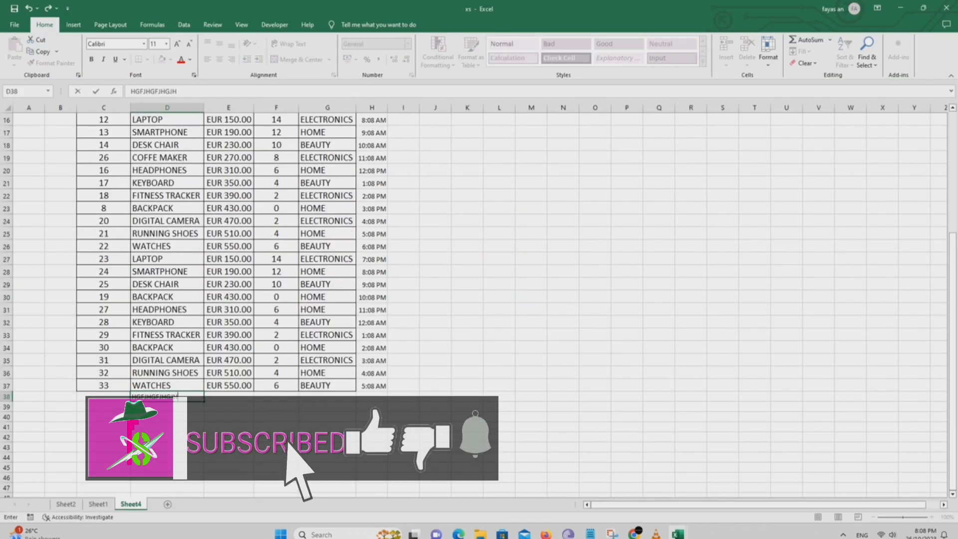
type("G")
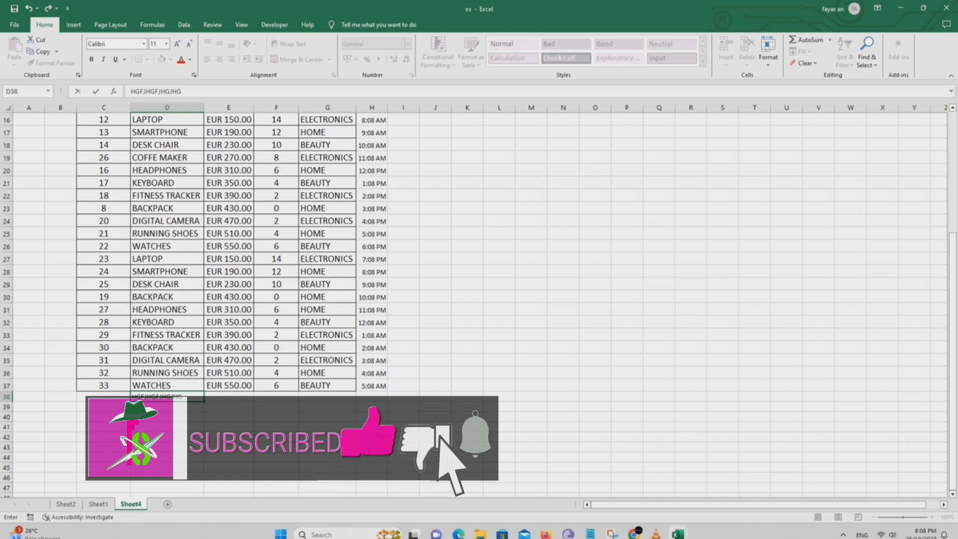
type("NLKJHLKJ")
key("Return")
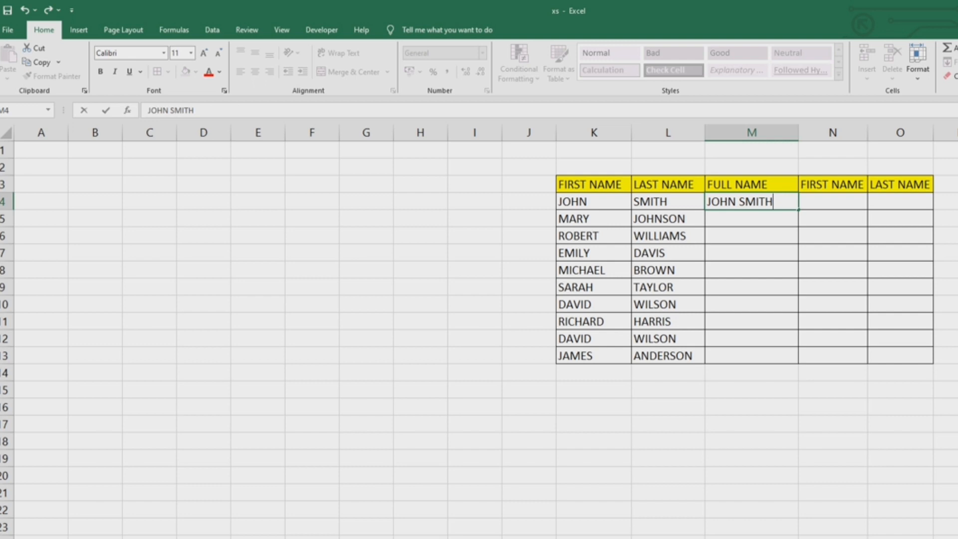
- Enter the first person's full name in M4 and Flash Fill the FULL NAME column through M13
key("ctrl+Return")
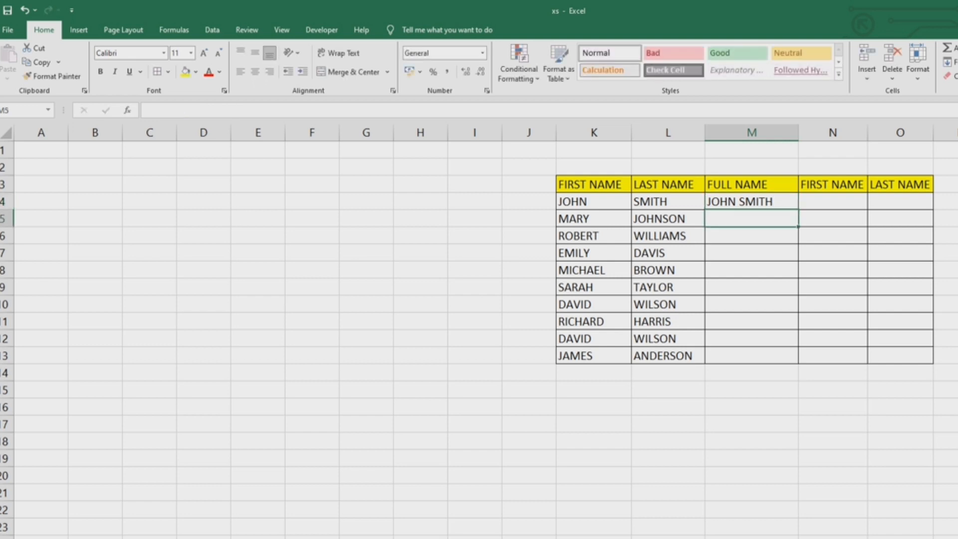
key("shift+Down")
key("shift+Down")
key("shift+Down")
key("shift+Down")
key("shift+Down")
key("shift+Down")
key("shift+Down")
key("shift+Down")
key("shift+Down")
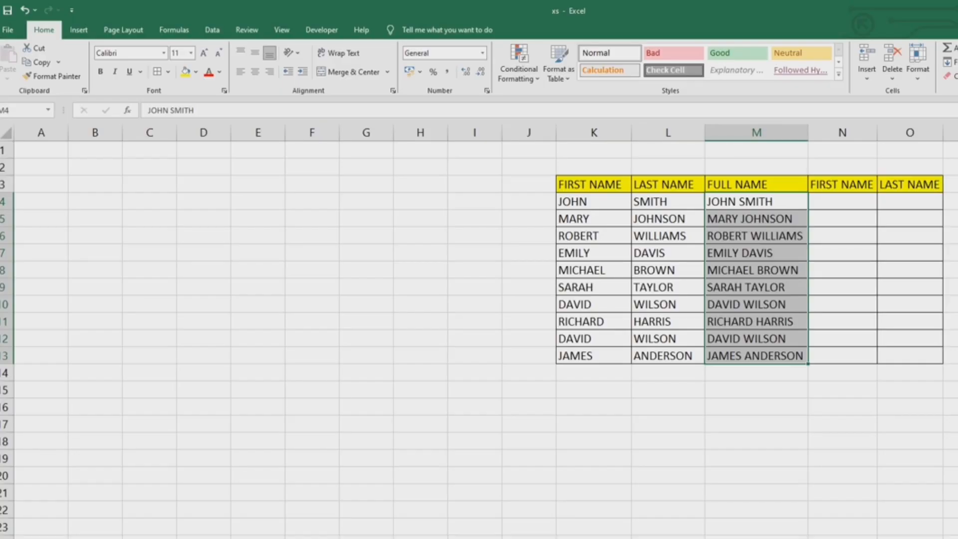
- Enter the first person's first name in N4 and last name in O4 as patterns for splitting the full names
left_click(842, 201)
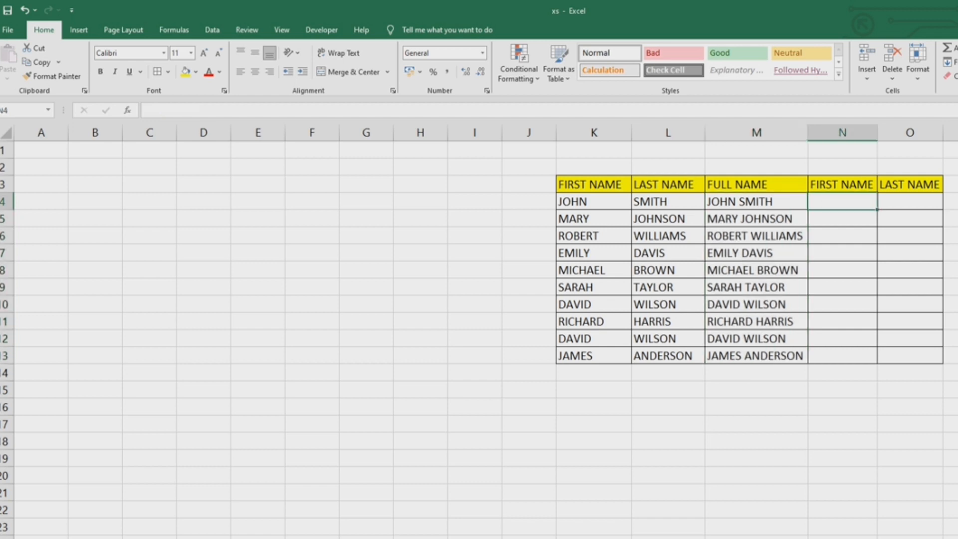
type("JOHN")
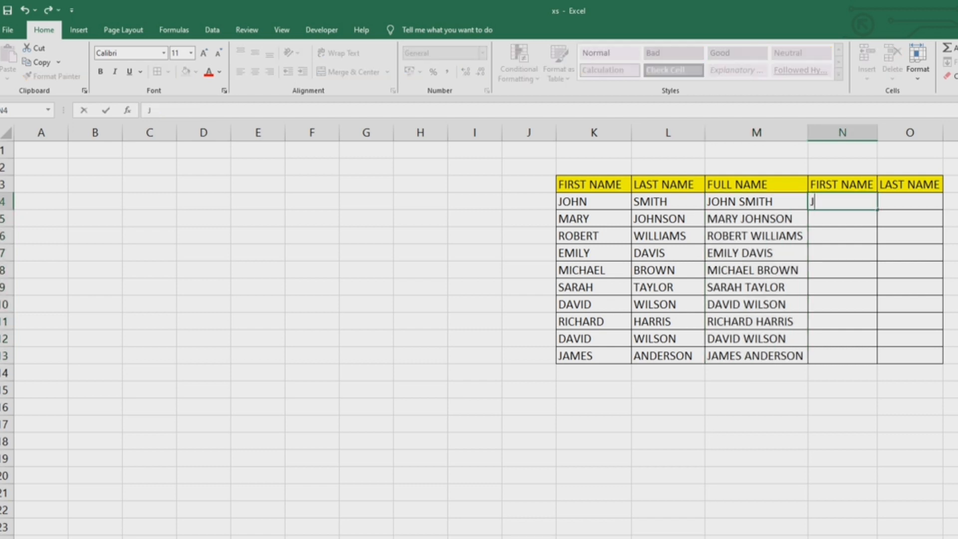
key("Tab")
type("SMITH")
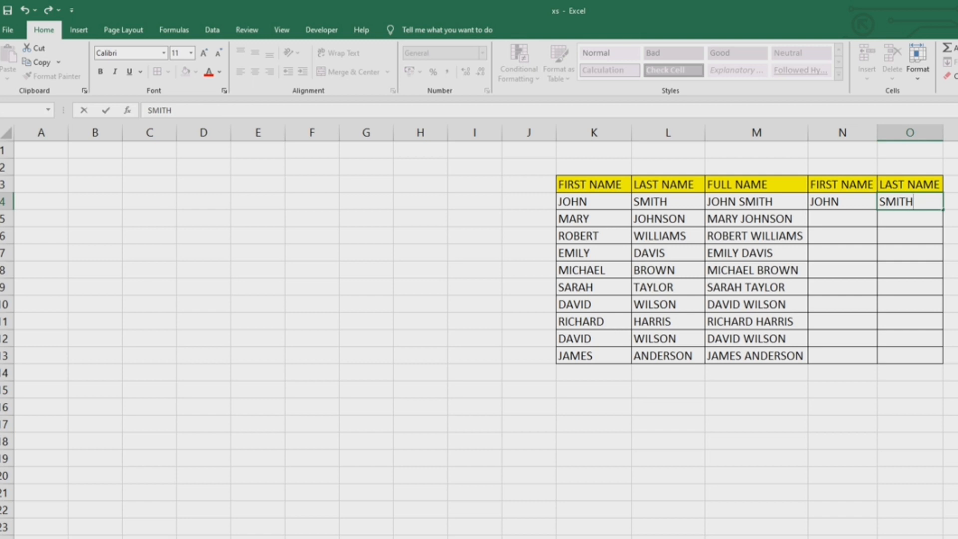
left_click(956, 270)
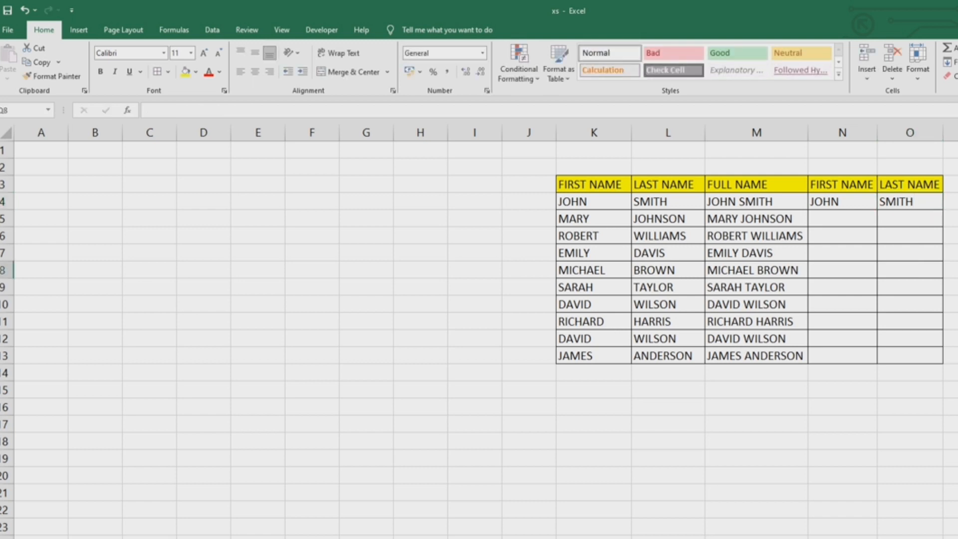
- Flash Fill the FIRST NAME column N4:N13 and the LAST NAME column O4:O13 from their first entries
left_click(843, 201)
left_click_drag(842, 201, 842, 356)
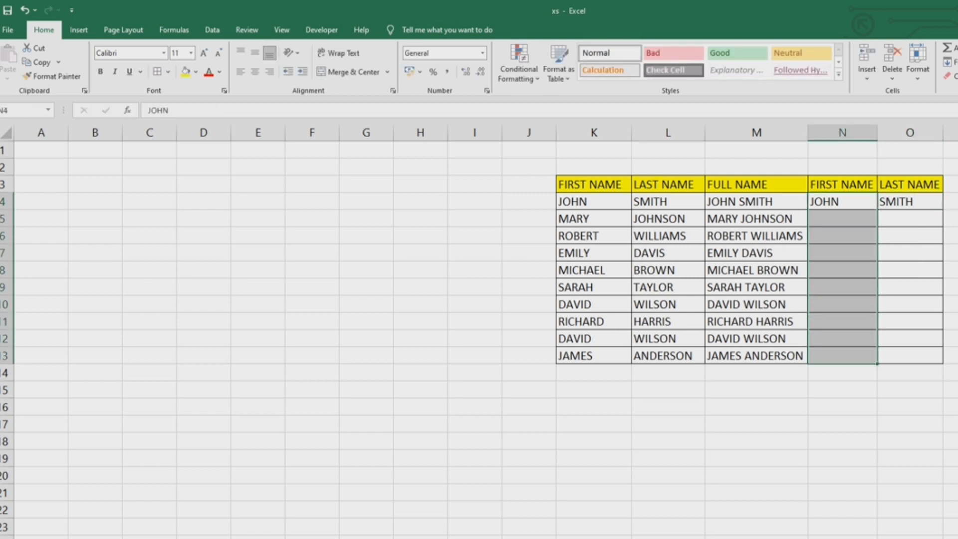
key("ctrl+e")
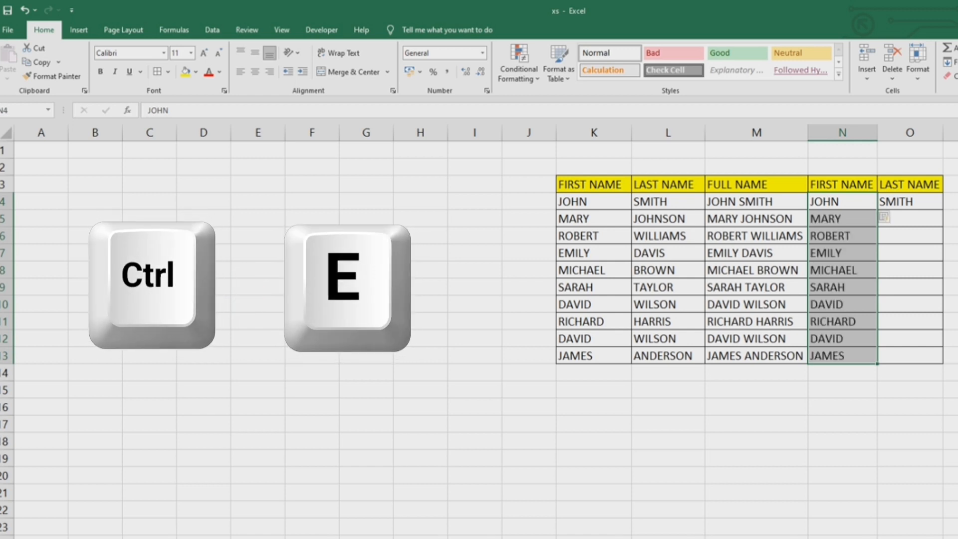
left_click_drag(910, 201, 909, 356)
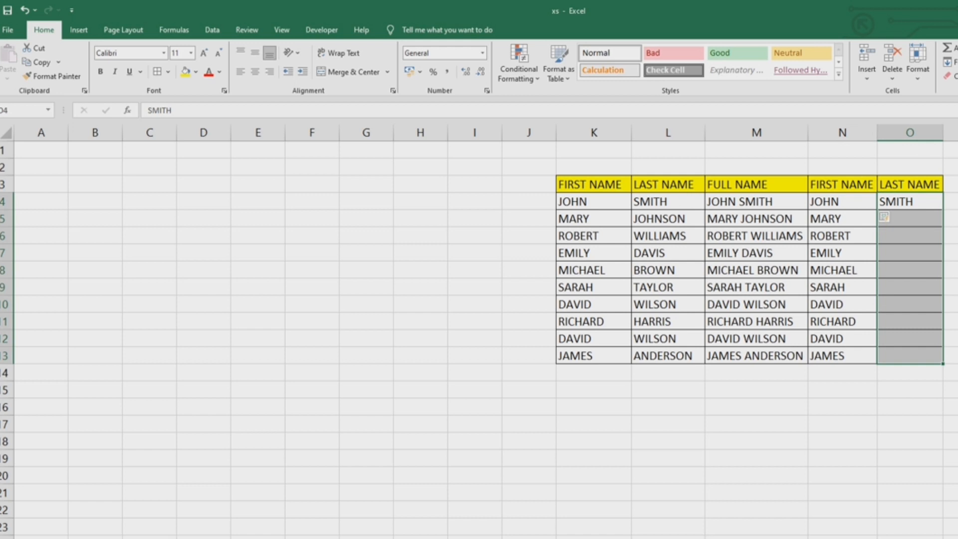
key("ctrl+e")
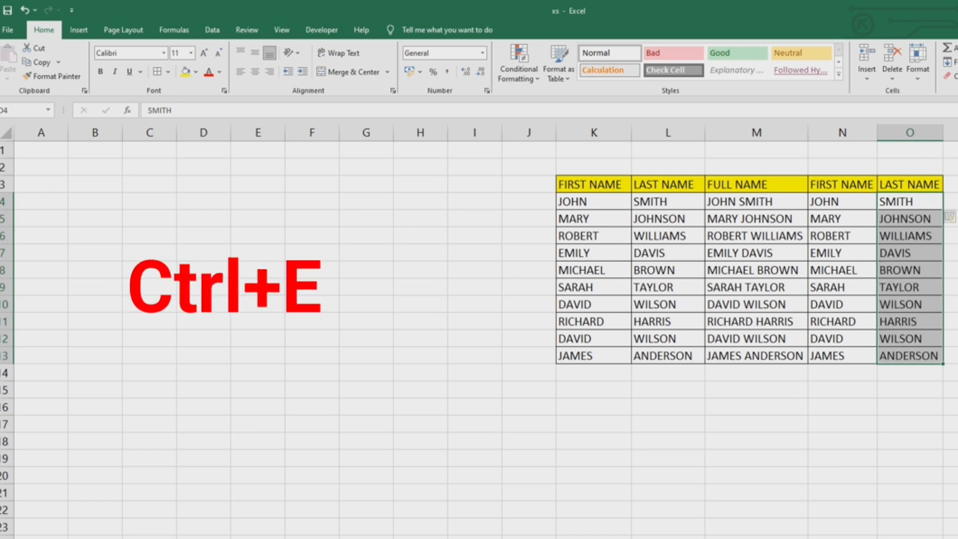